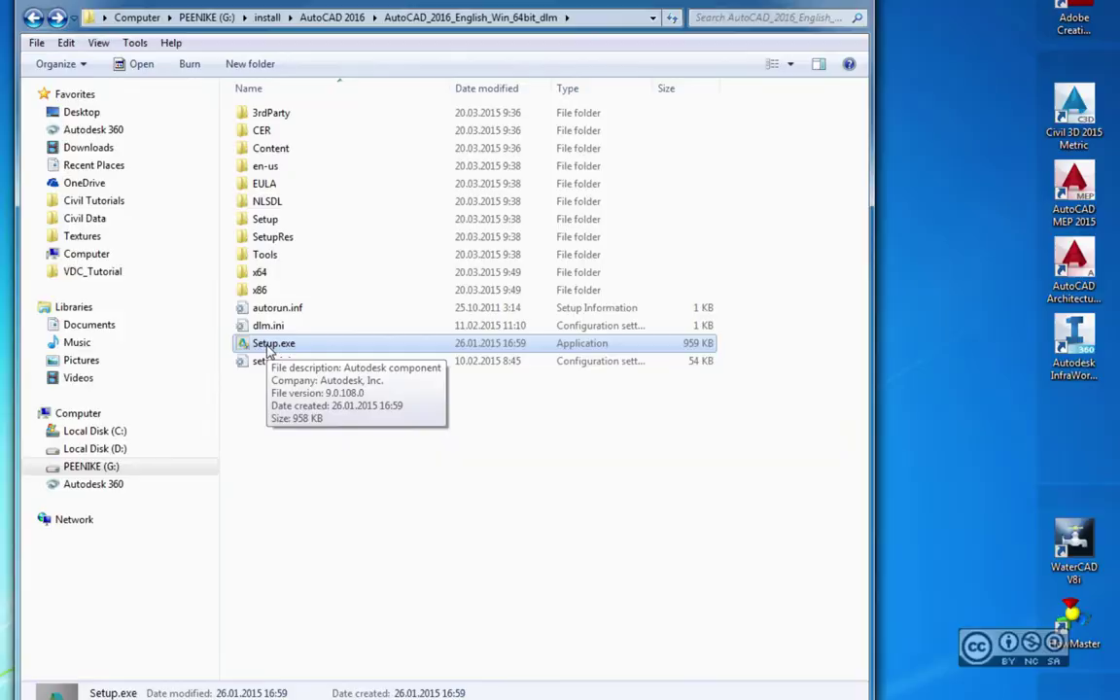
# Step: Run Setup.exe to launch the AutoCAD 2016 installer start screen
pyautogui.doubleClick(361, 354)
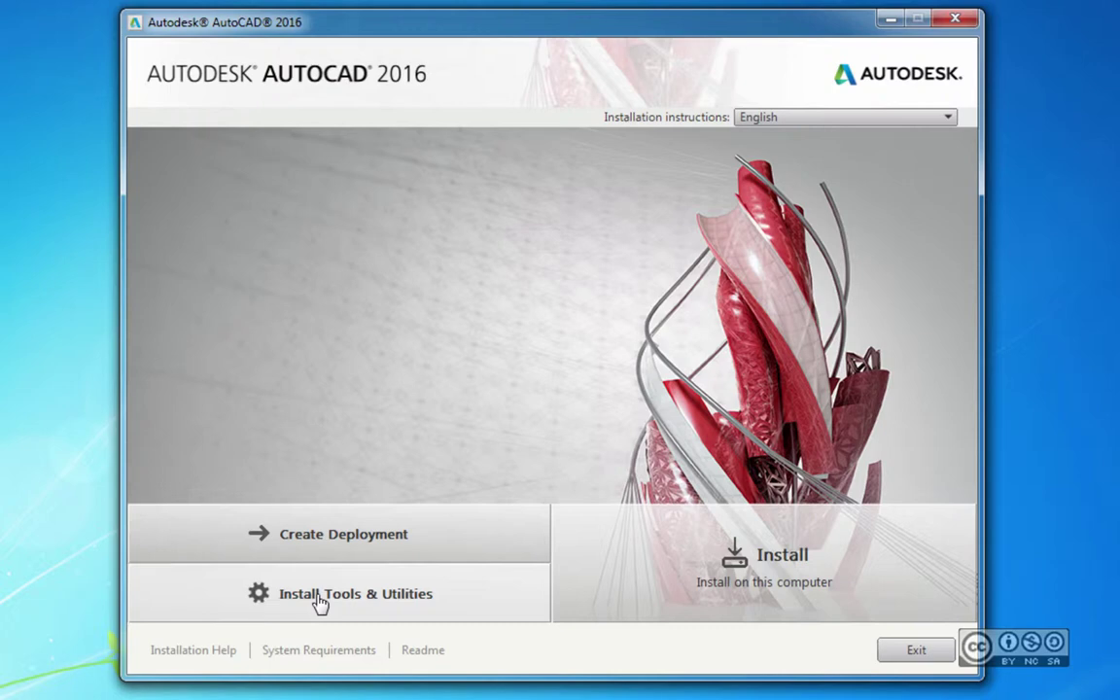
pyautogui.click(320, 600)
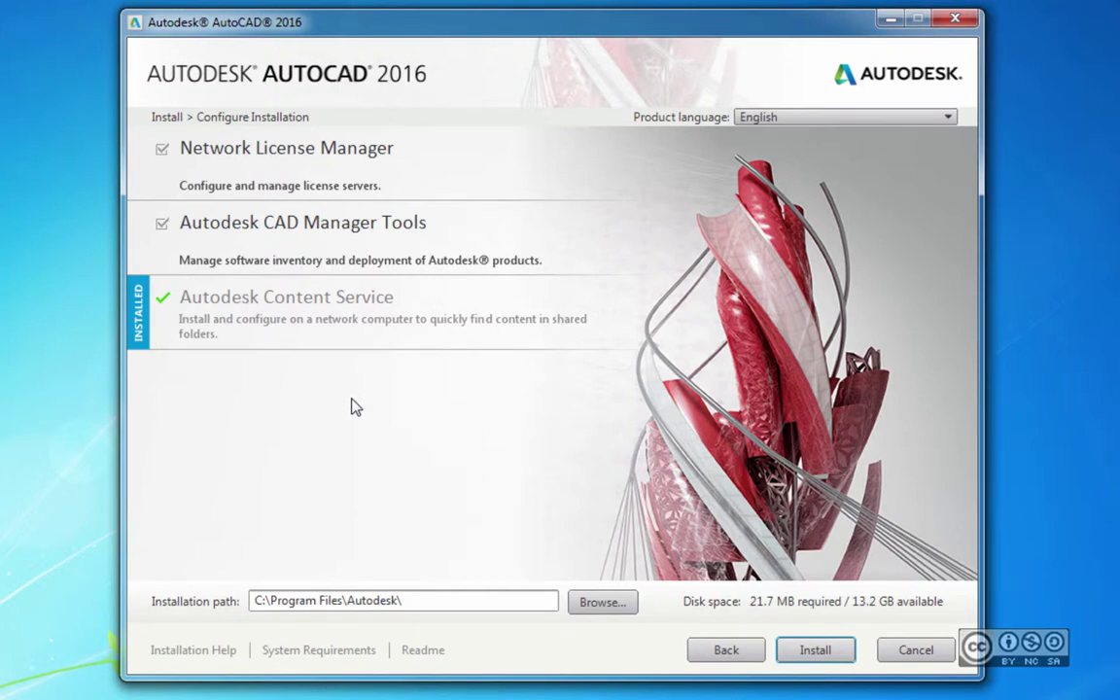
pyautogui.click(730, 654)
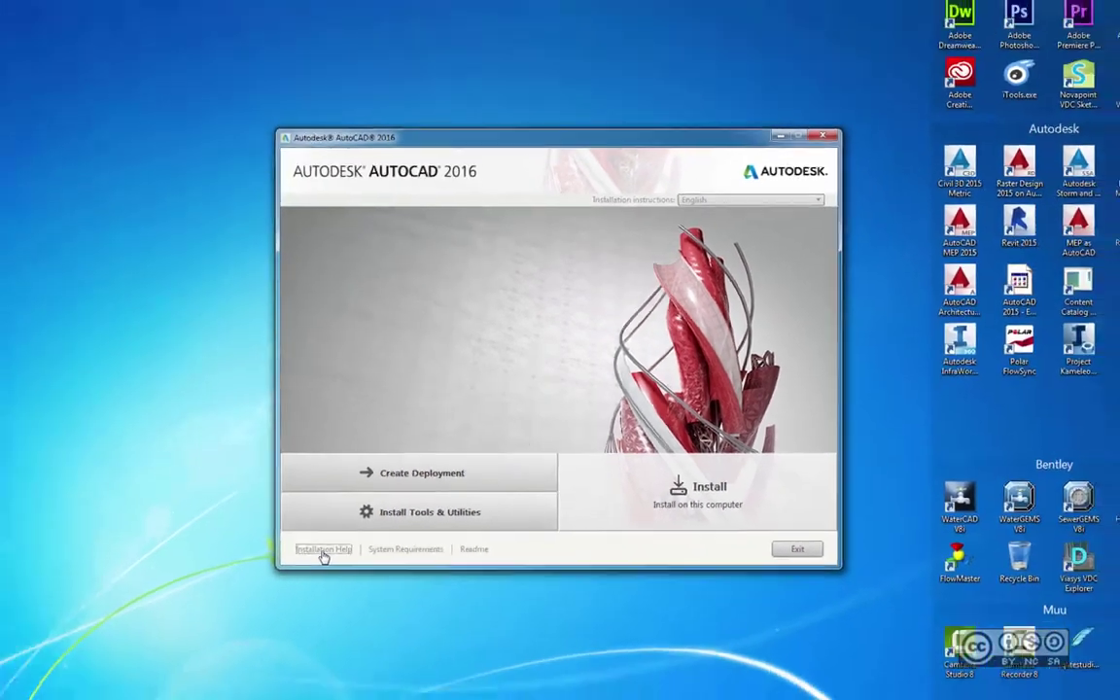
pyautogui.click(245, 619)
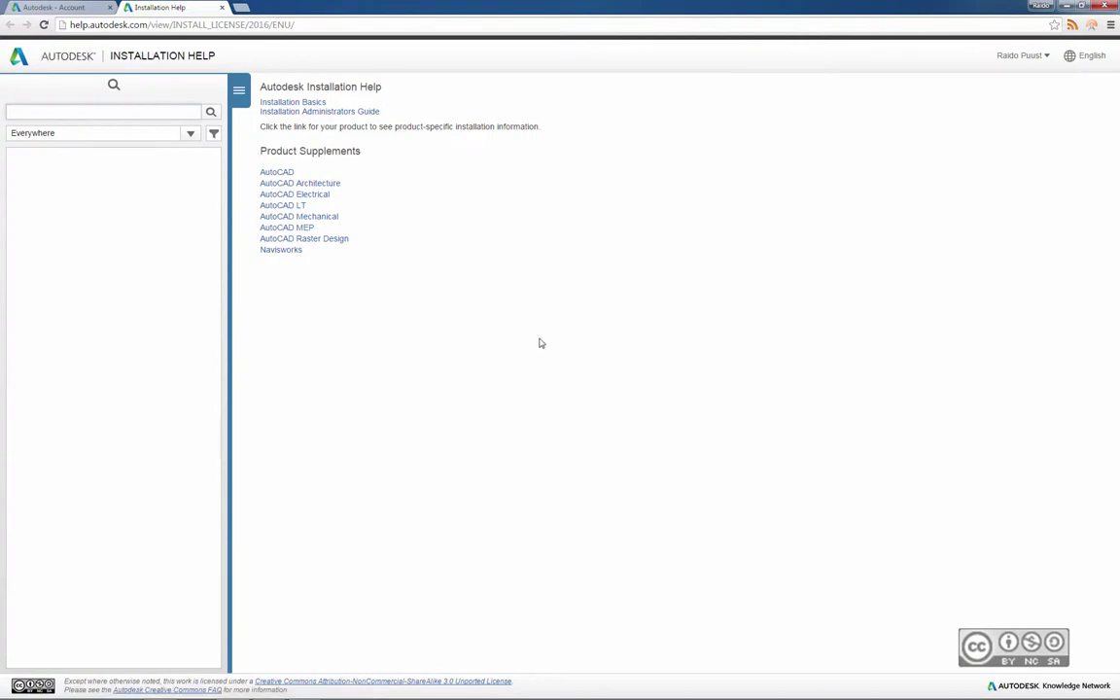
pyautogui.click(1066, 6)
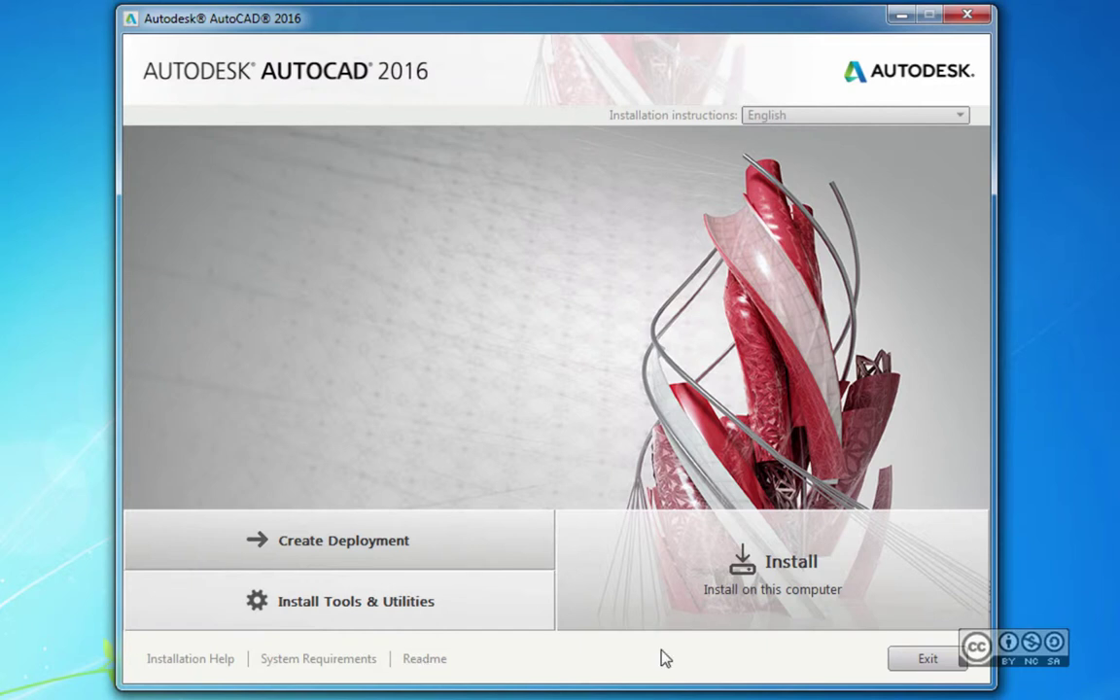
# Step: Choose Install on this computer, accept the license agreement and continue to Product Information
pyautogui.click(797, 569)
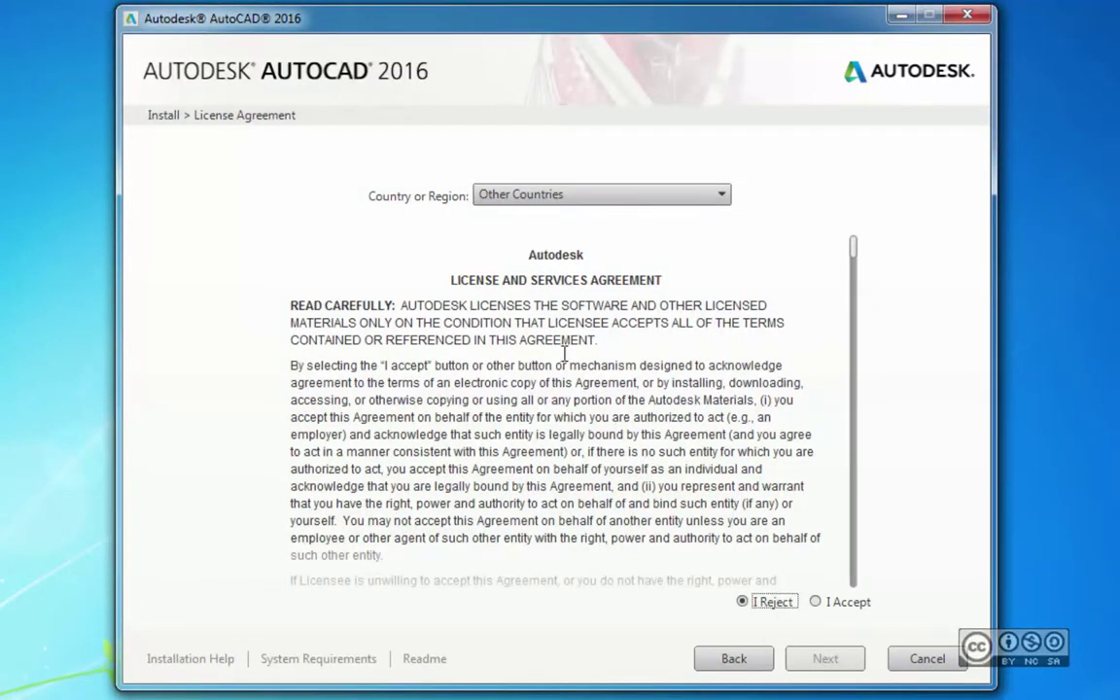
pyautogui.click(818, 603)
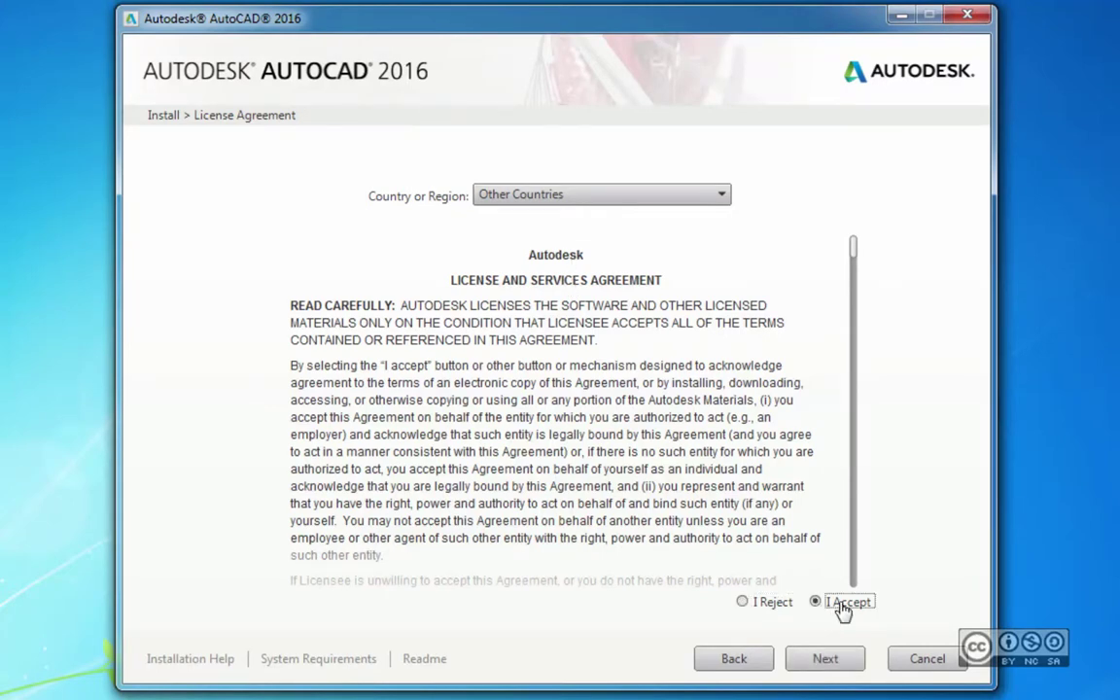
pyautogui.click(828, 660)
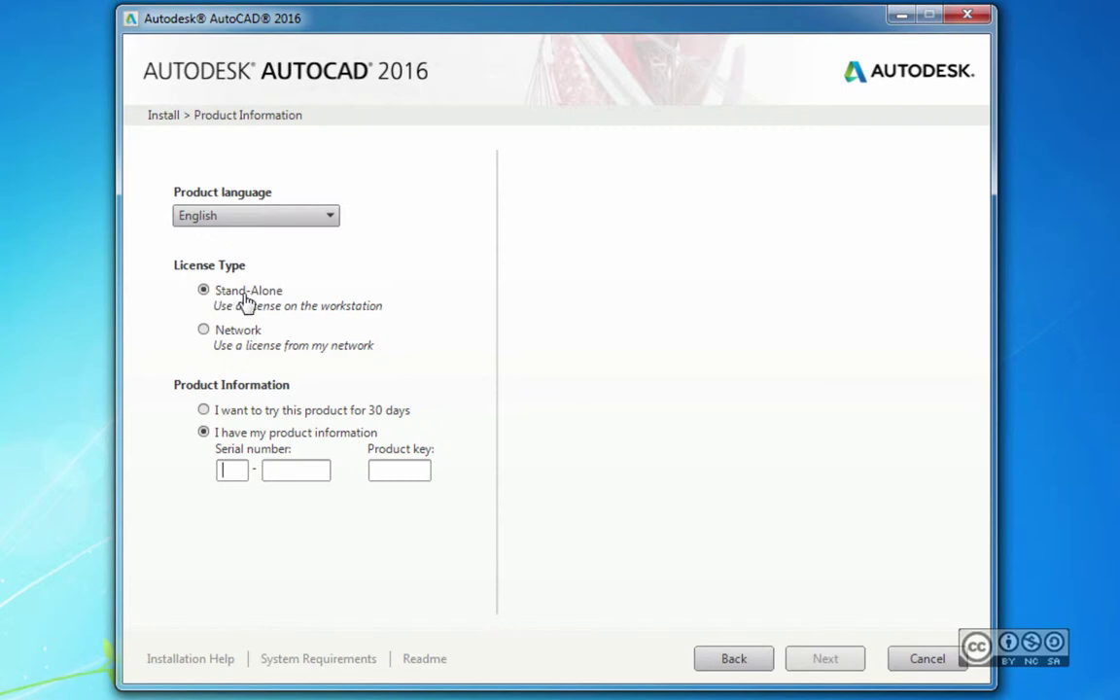
# Step: Keep Stand-Alone licensing with the 30-day trial option and continue to Configure Installation
pyautogui.click(204, 413)
pyautogui.click(204, 434)
pyautogui.click(242, 472)
pyautogui.click(205, 410)
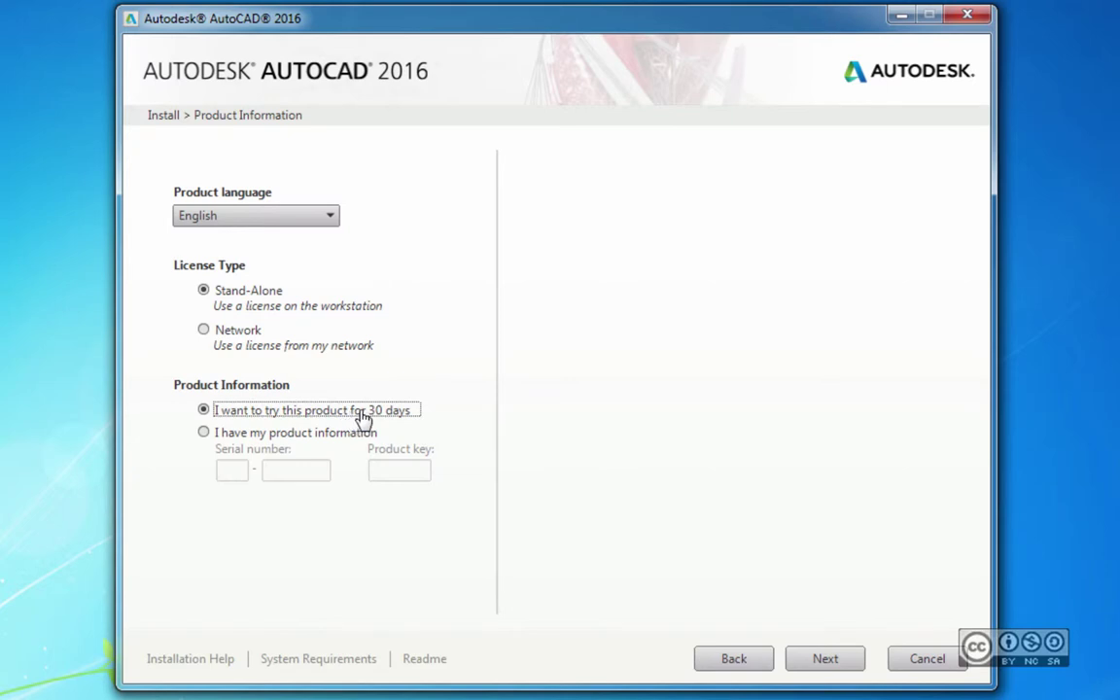
pyautogui.click(825, 659)
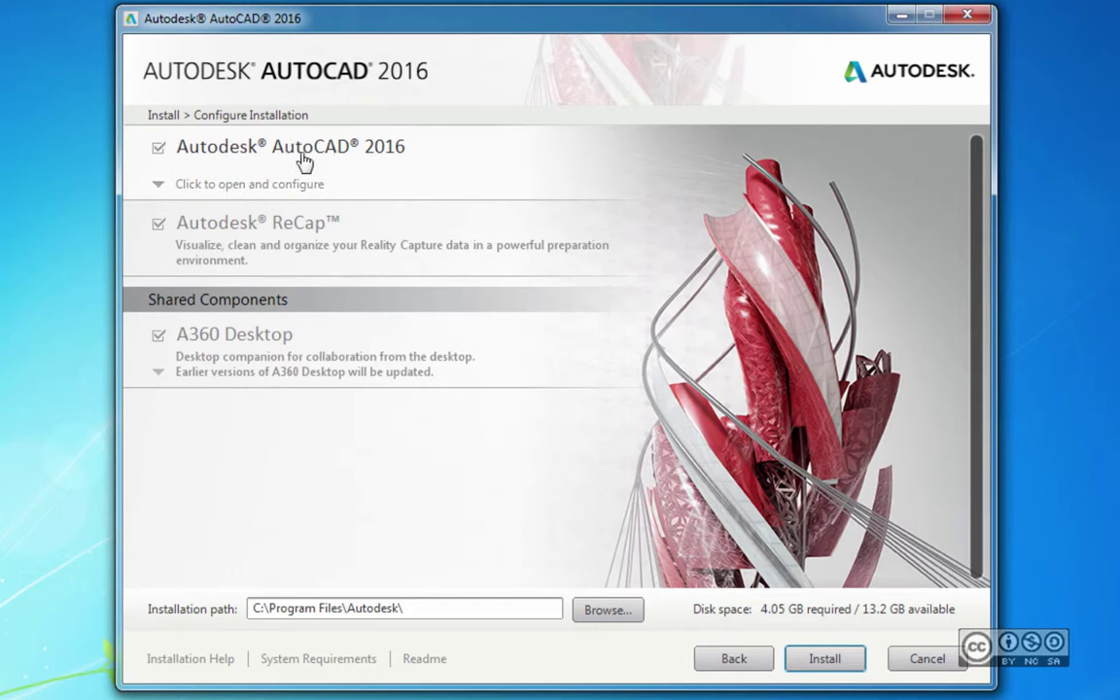
# Step: Include Express Tools in the AutoCAD 2016 component settings
pyautogui.click(304, 161)
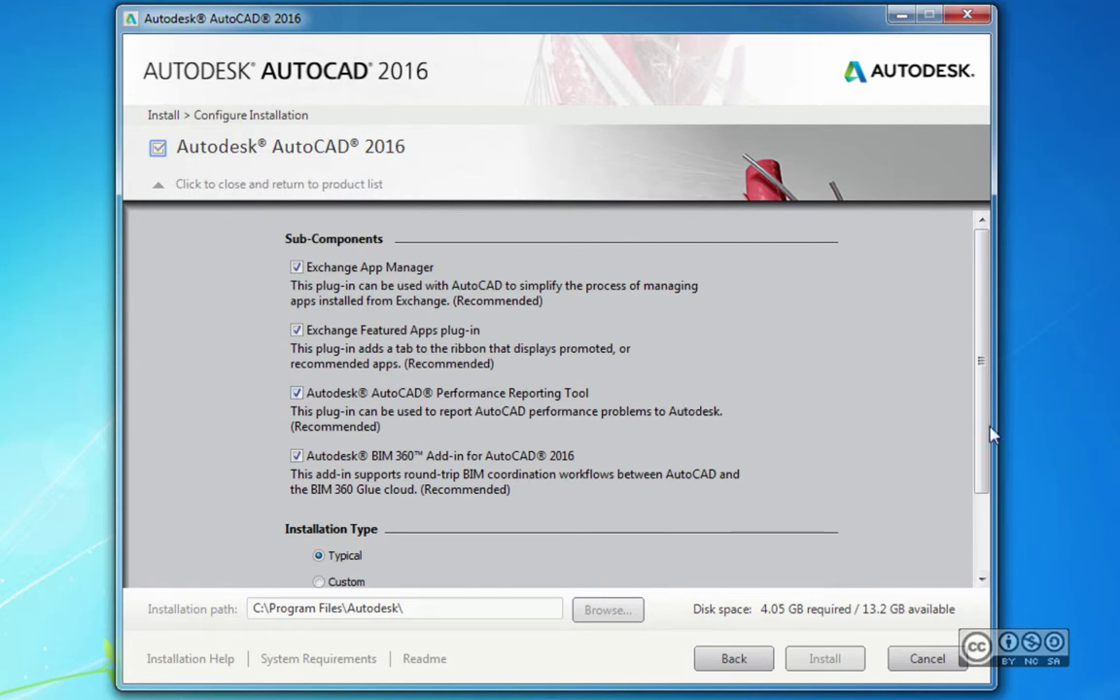
pyautogui.scroll(-2, 982, 442)
pyautogui.scroll(-2, 982, 442)
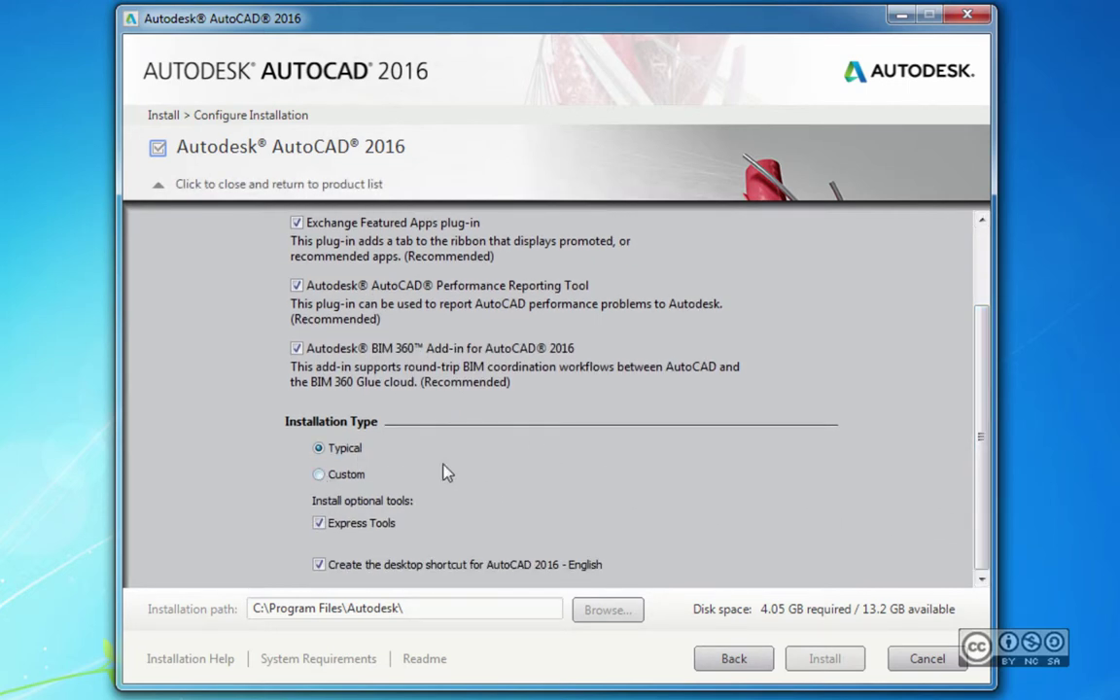
pyautogui.click(318, 523)
pyautogui.scroll(2, 450, 574)
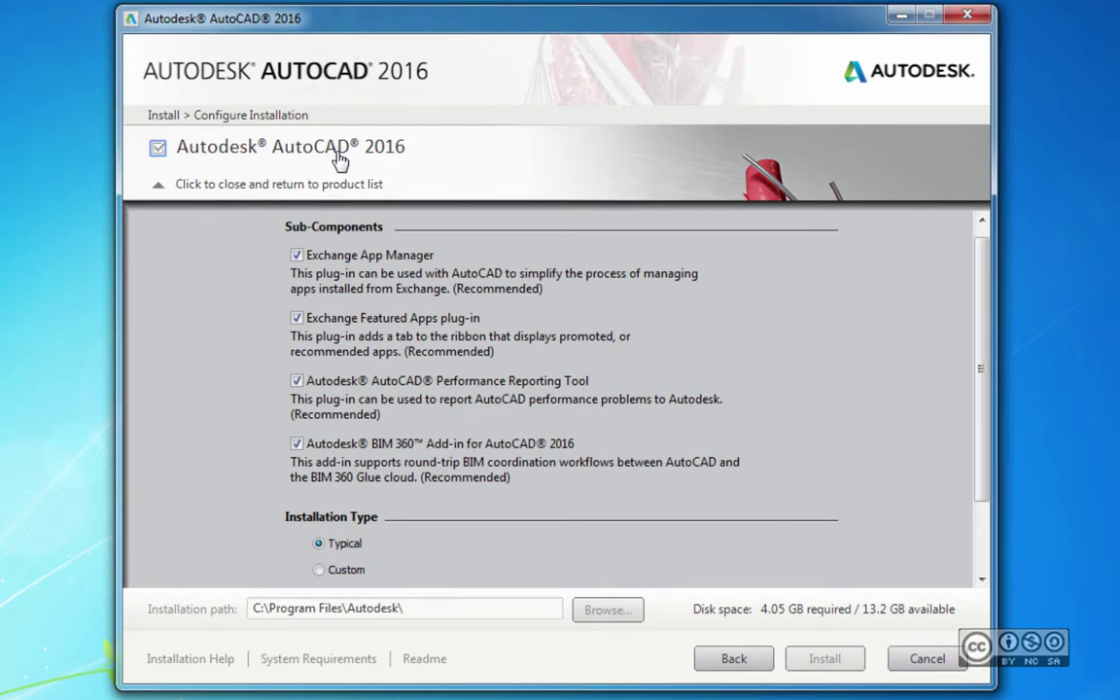
pyautogui.click(339, 156)
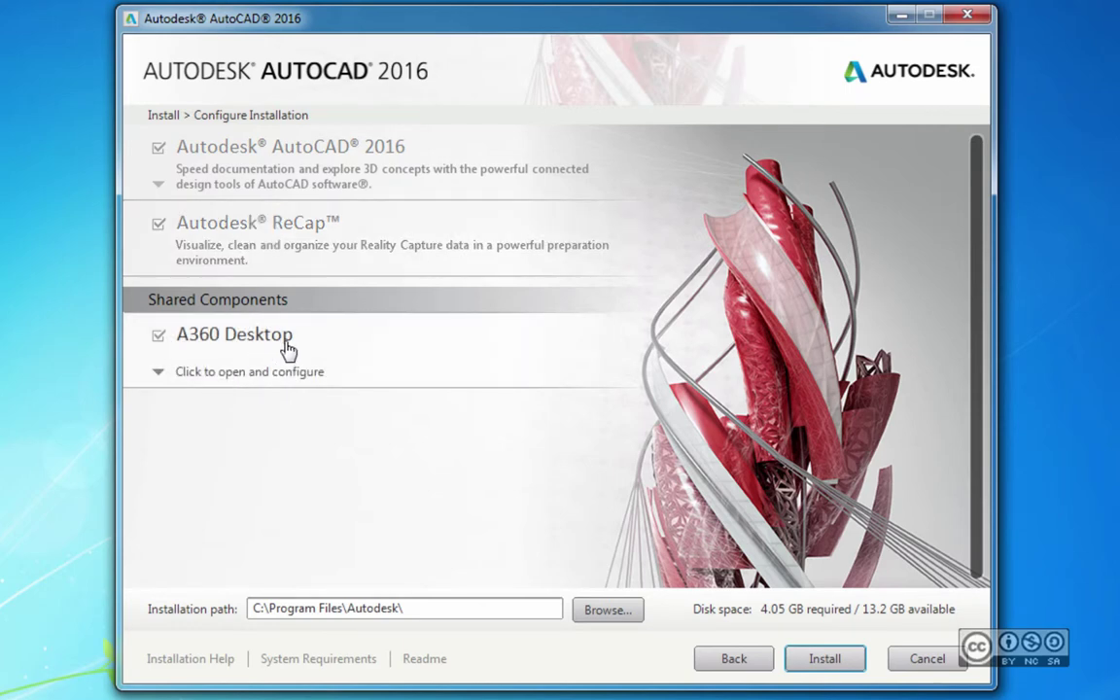
# Step: Review A360 Desktop options and check the C:\Program Files\Autodesk\ installation path
pyautogui.click(268, 374)
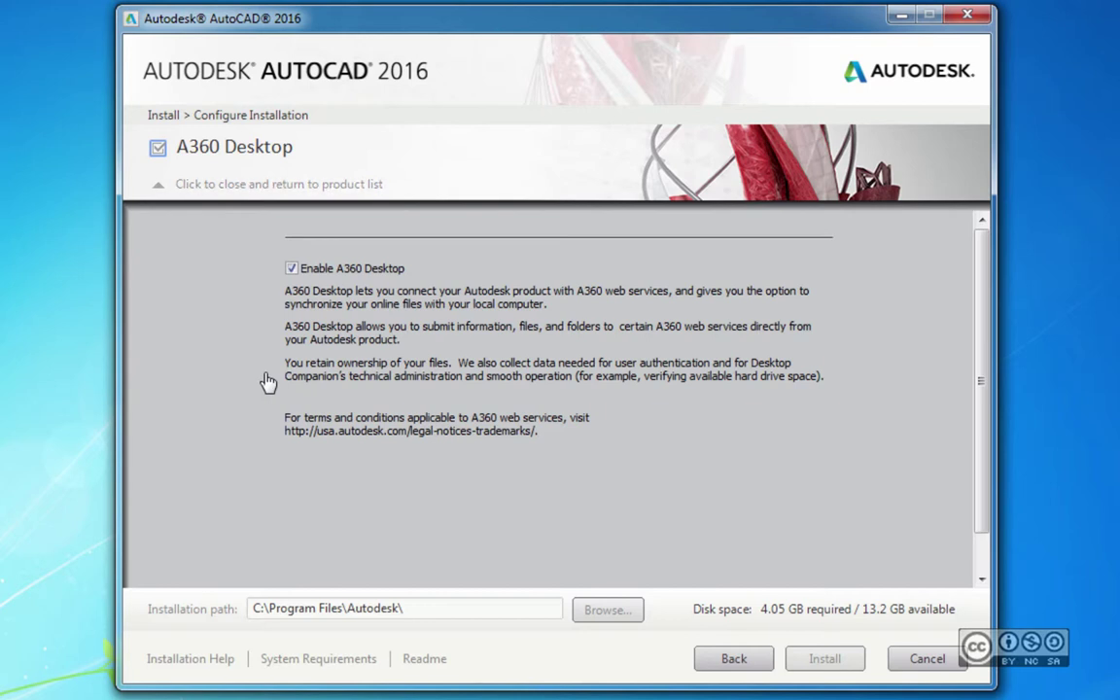
pyautogui.click(288, 182)
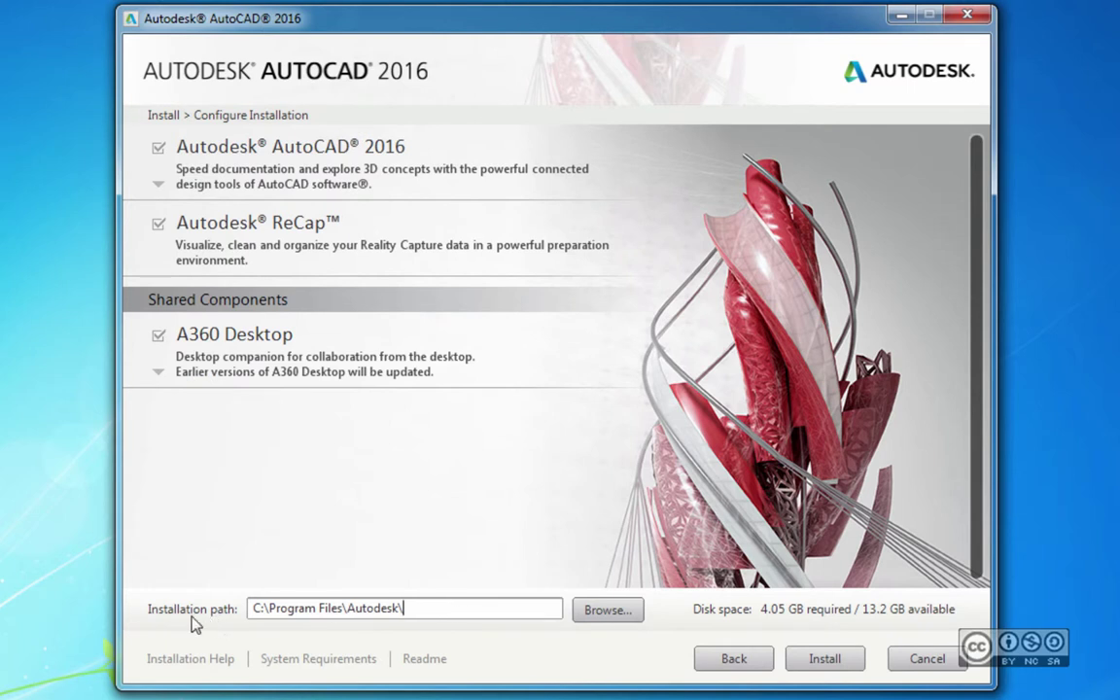
pyautogui.click(452, 608)
# Step: Install the selected products and scroll the completed list down to the BIM 360 Add-in
pyautogui.click(827, 660)
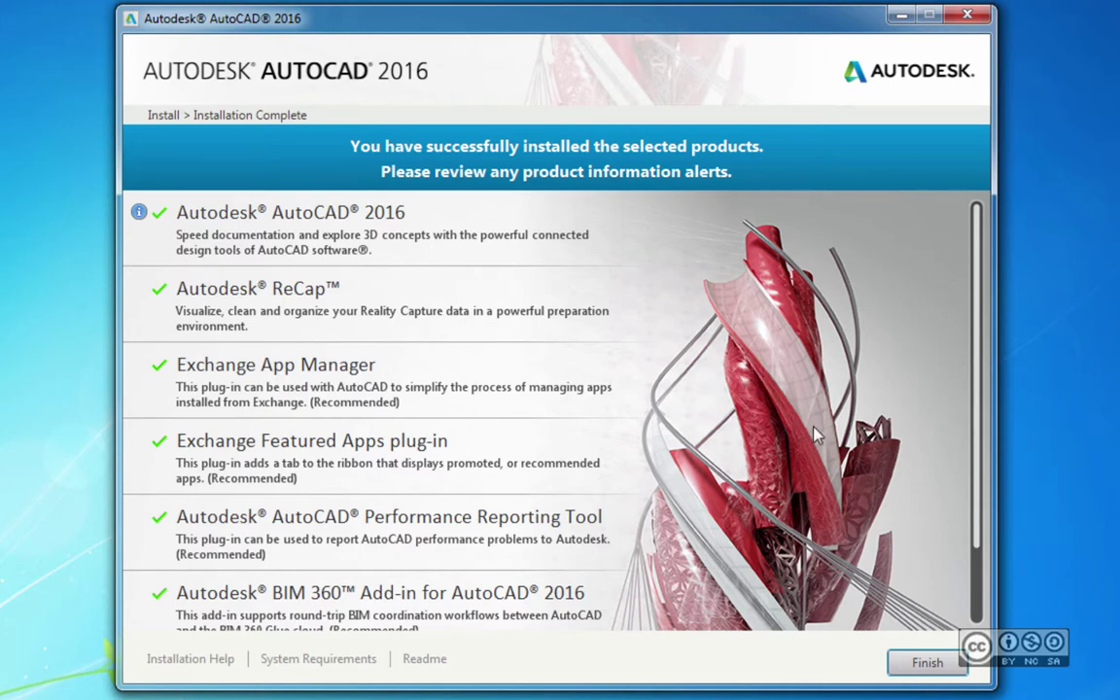
pyautogui.scroll(-2, 973, 493)
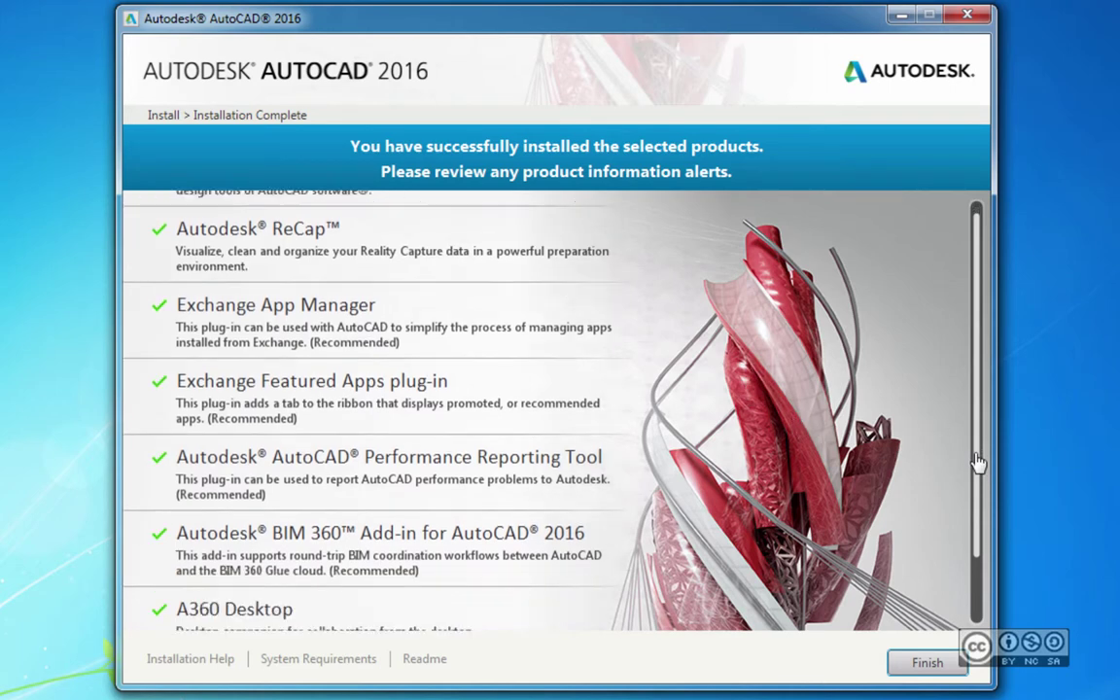
pyautogui.moveTo(973, 493); pyautogui.dragTo(975, 518)
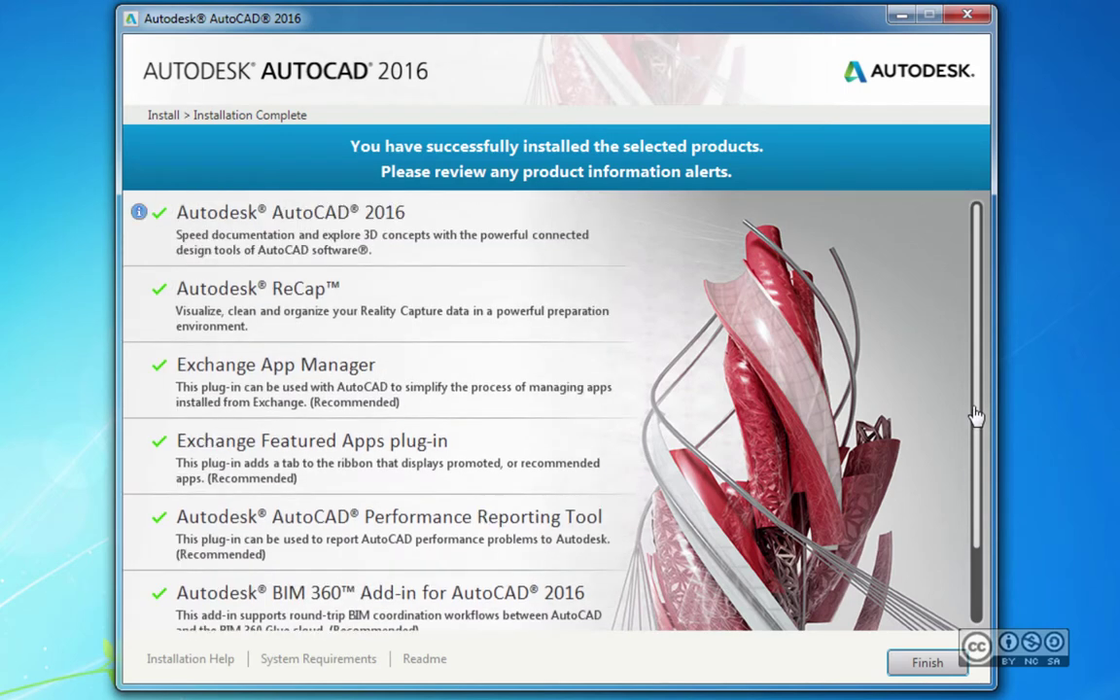
pyautogui.scroll(2, 975, 518)
# Step: Finish the installer and select, then deselect, the new AutoCAD 2016 desktop shortcut
pyautogui.click(928, 663)
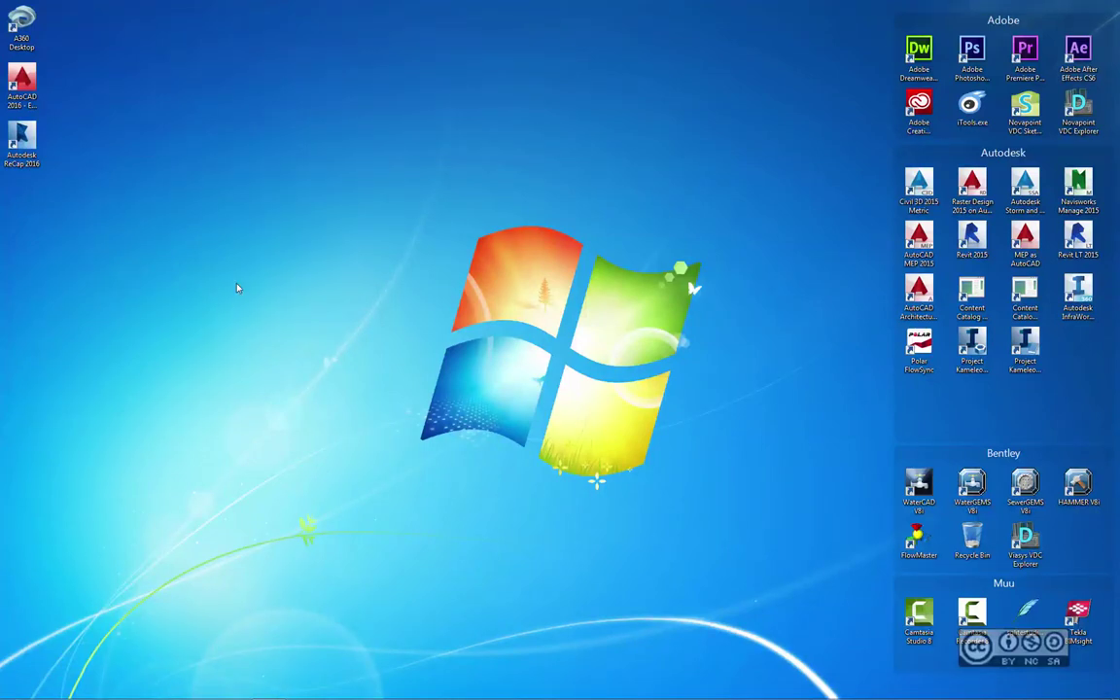
pyautogui.click(32, 86)
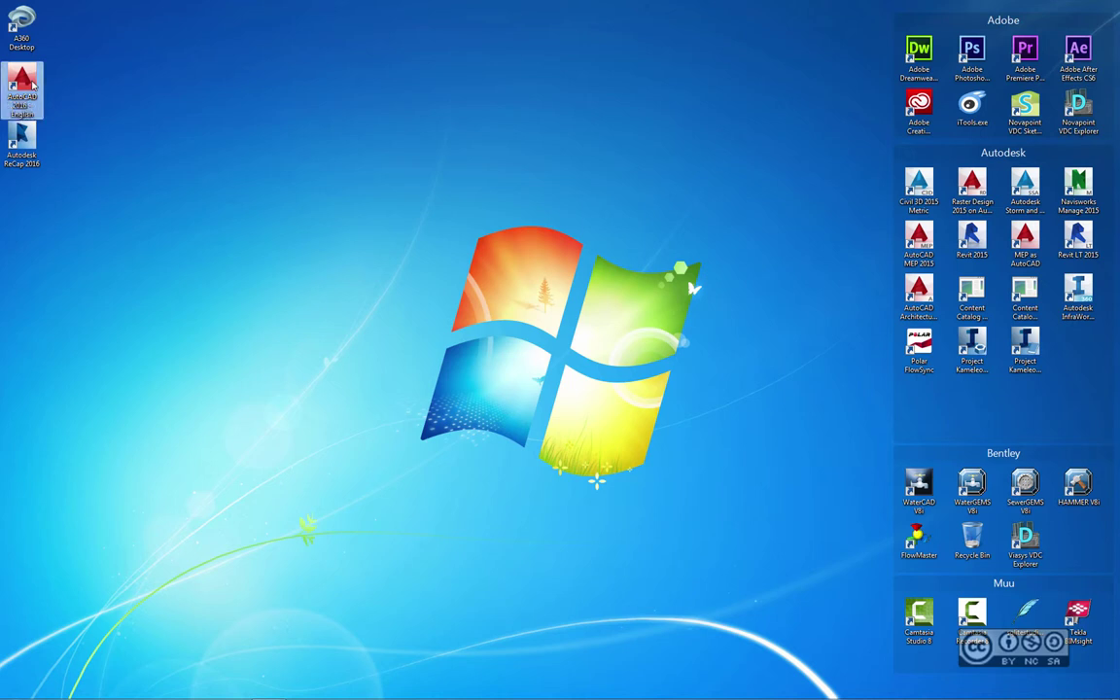
pyautogui.click(70, 93)
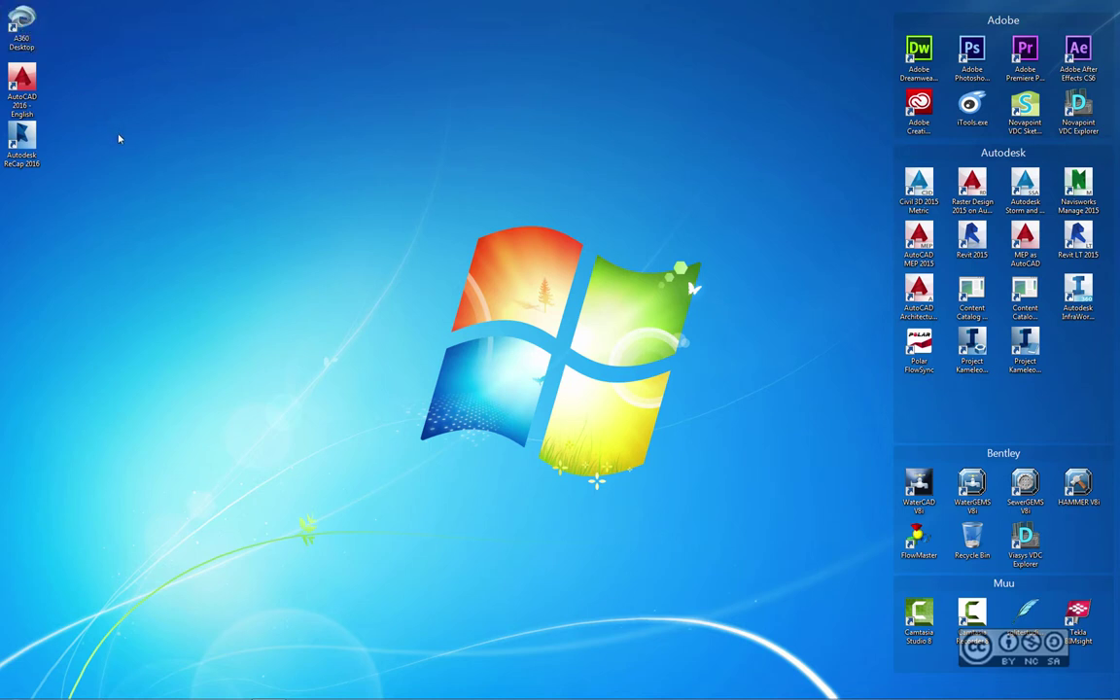
# Step: Launch AutoCAD 2016, sign in with the Autodesk ID e-mail and password, and continue the trial
pyautogui.doubleClick(22, 77)
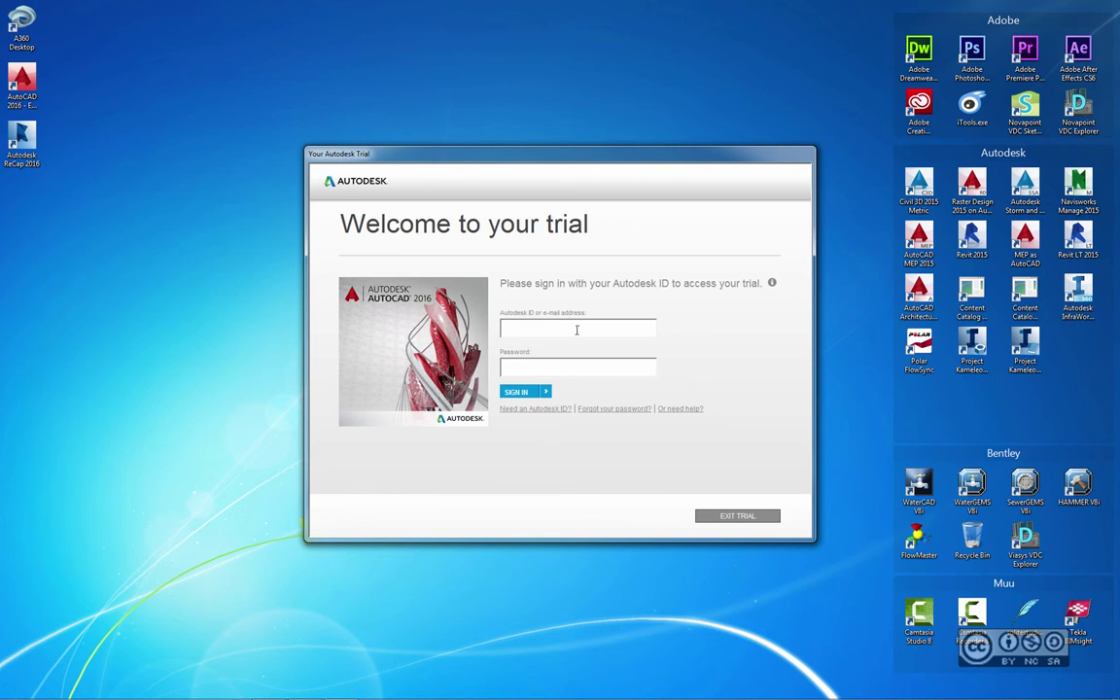
pyautogui.press('Tab')
pyautogui.write('********')
pyautogui.click(518, 393)
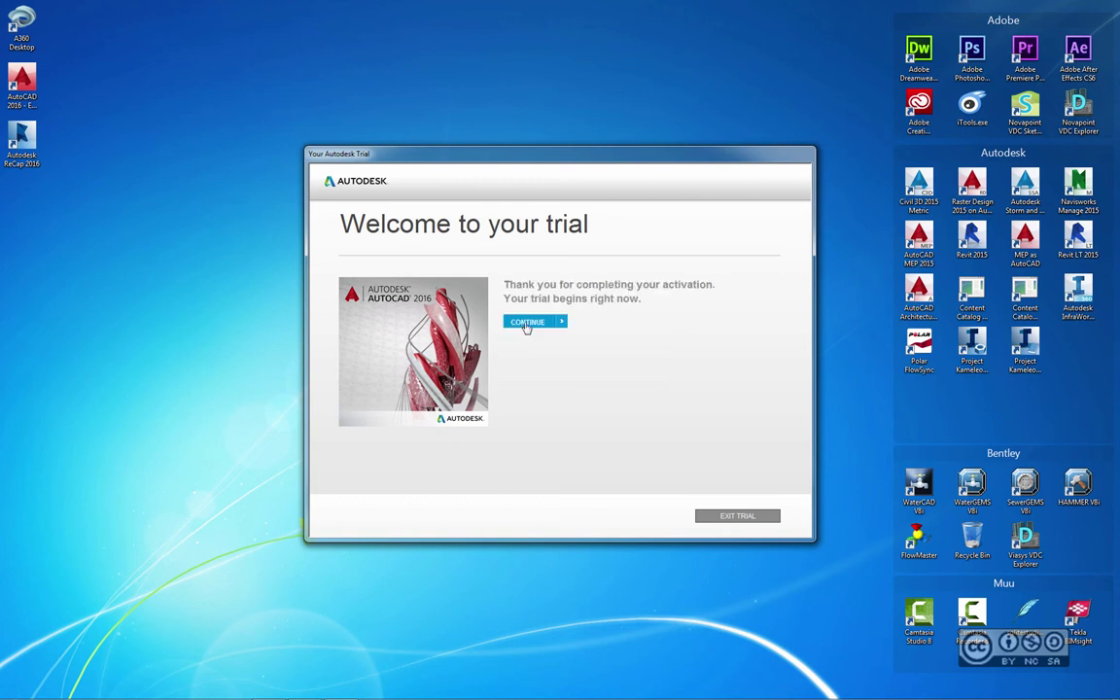
pyautogui.click(526, 325)
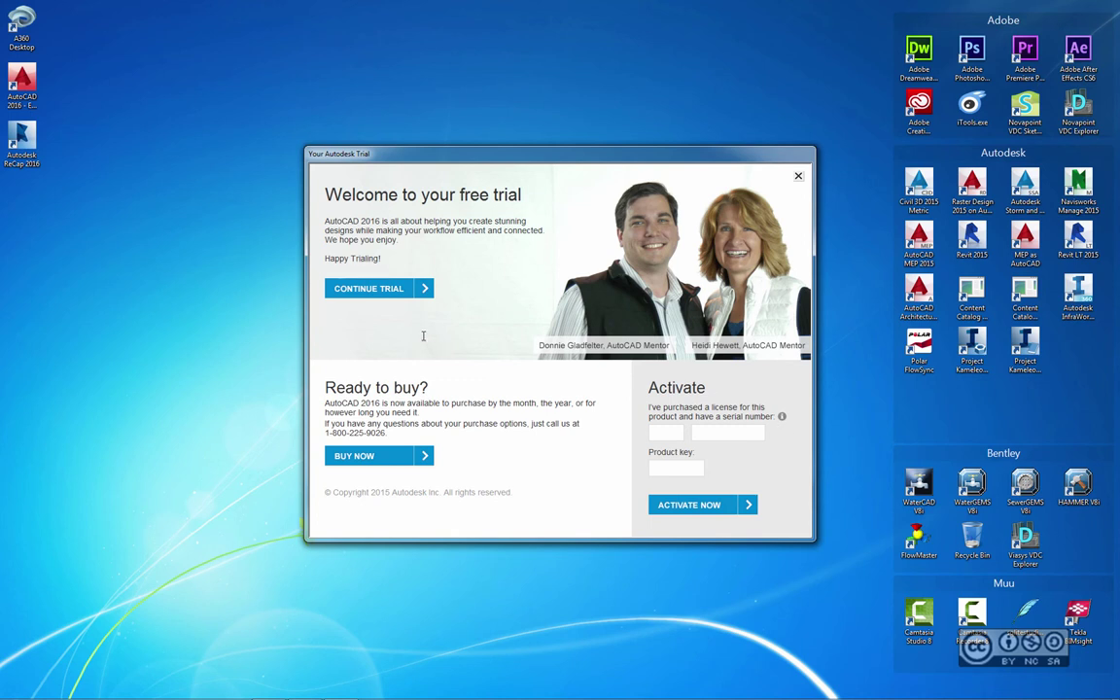
pyautogui.click(361, 292)
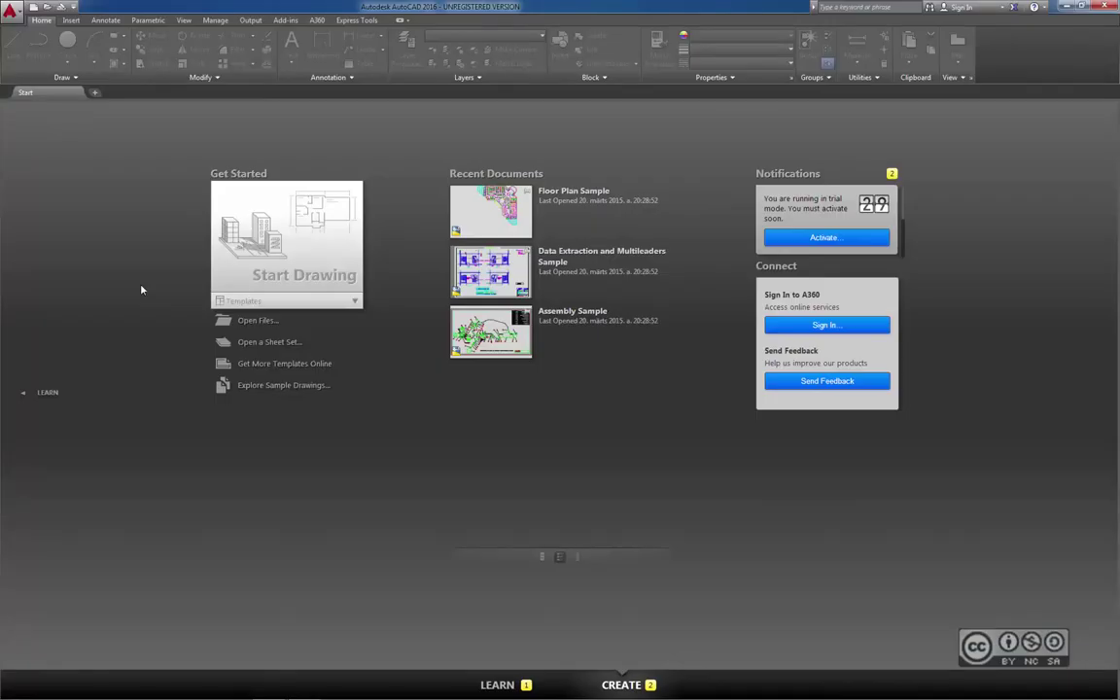